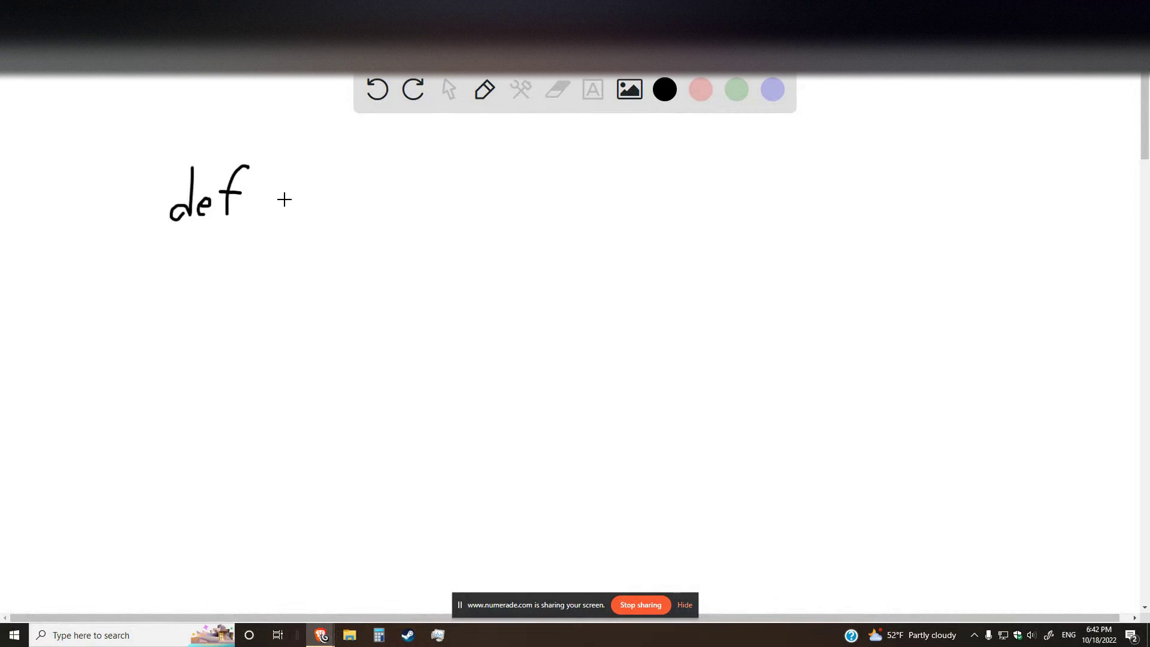
Handwrite the header 'def isPrime(N):' at the top left of the board.
click(300, 180)
mouse_move(303, 192)
mouse_down()
mouse_move(303, 204)
mouse_move(320, 191)
mouse_move(319, 203)
mouse_move(342, 206)
mouse_move(344, 189)
mouse_move(376, 179)
mouse_move(391, 199)
mouse_move(442, 200)
mouse_move(470, 192)
mouse_move(477, 174)
mouse_move(476, 203)
mouse_up()
click(396, 174)
click(508, 172)
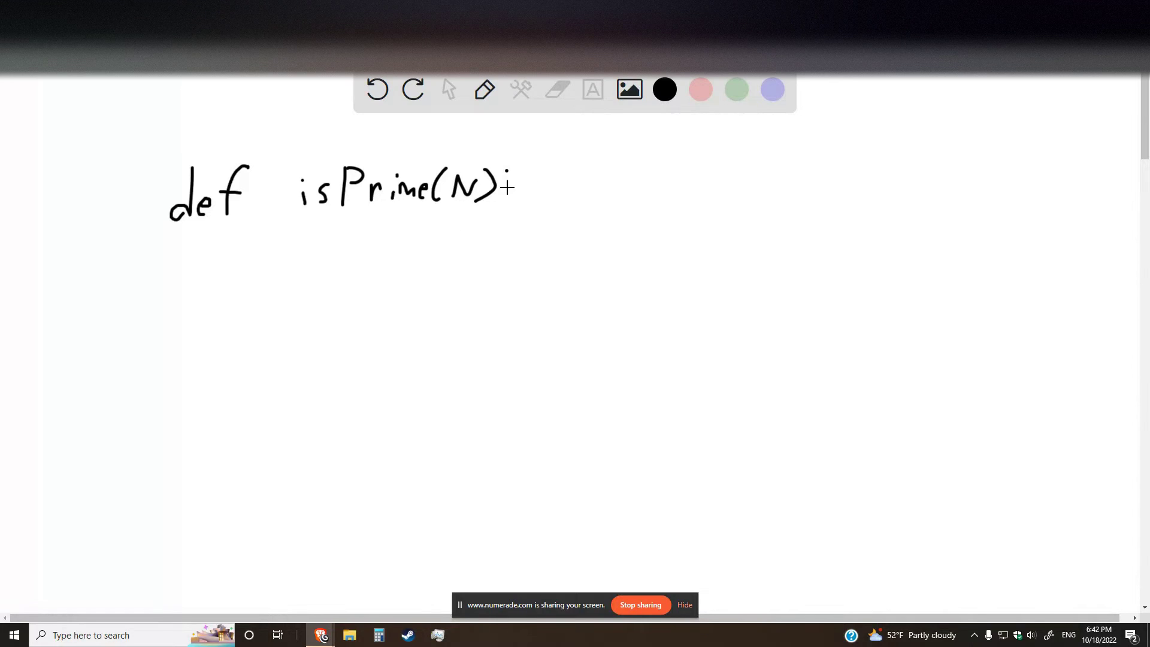
click(508, 187)
Write 'divisor = 2' on the line under the header.
drag(305, 227, 305, 267)
mouse_move(302, 251)
mouse_down()
mouse_move(311, 267)
mouse_move(339, 246)
mouse_move(345, 266)
mouse_move(358, 266)
mouse_move(440, 242)
mouse_up()
click(311, 246)
click(344, 247)
mouse_move(427, 253)
mouse_down()
mouse_move(479, 254)
mouse_move(441, 254)
mouse_up()
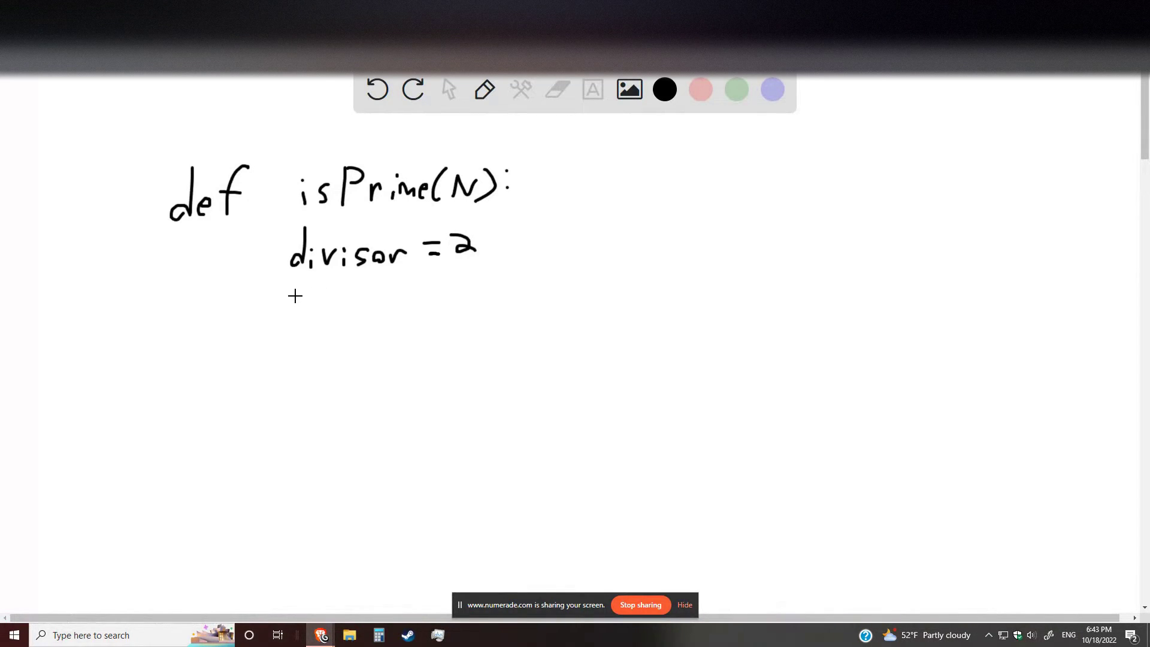
Write 'while divisor < N/2:', erasing the stray 's' in divisor.
mouse_move(294, 298)
mouse_down()
mouse_move(319, 298)
mouse_move(324, 317)
mouse_move(342, 316)
mouse_move(430, 307)
mouse_move(438, 296)
mouse_move(435, 307)
mouse_move(452, 308)
mouse_move(452, 289)
mouse_up()
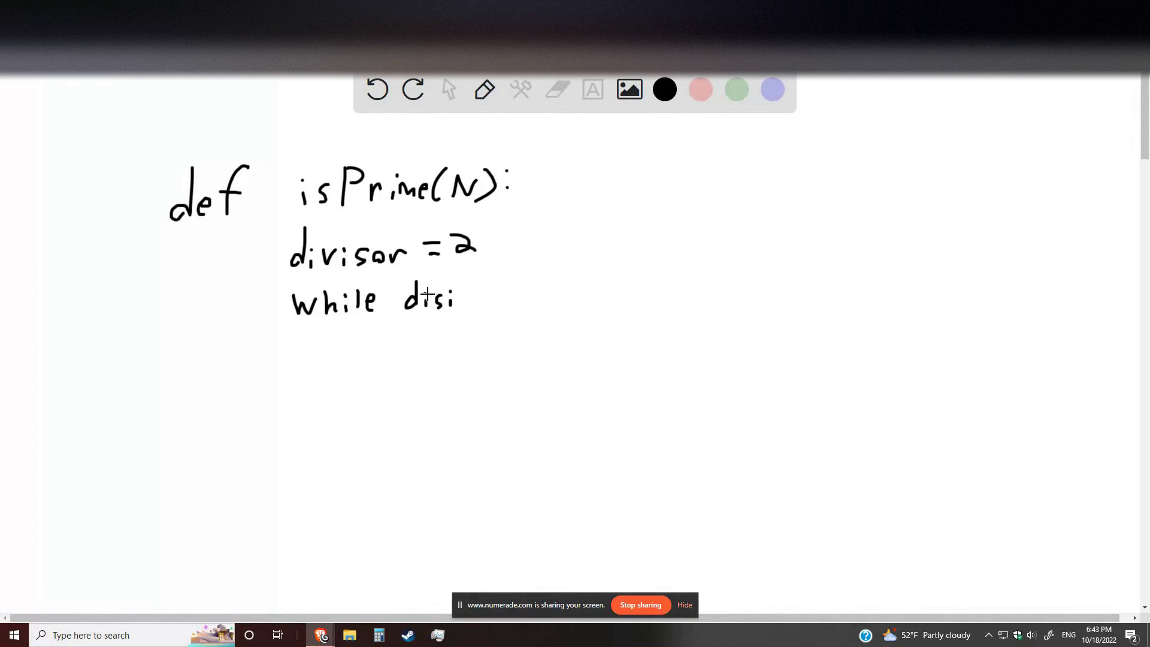
click(557, 90)
mouse_move(437, 296)
mouse_down()
mouse_move(463, 297)
mouse_move(459, 305)
mouse_move(481, 292)
mouse_up()
click(484, 90)
mouse_move(491, 298)
mouse_down()
mouse_move(499, 290)
mouse_move(521, 308)
mouse_up()
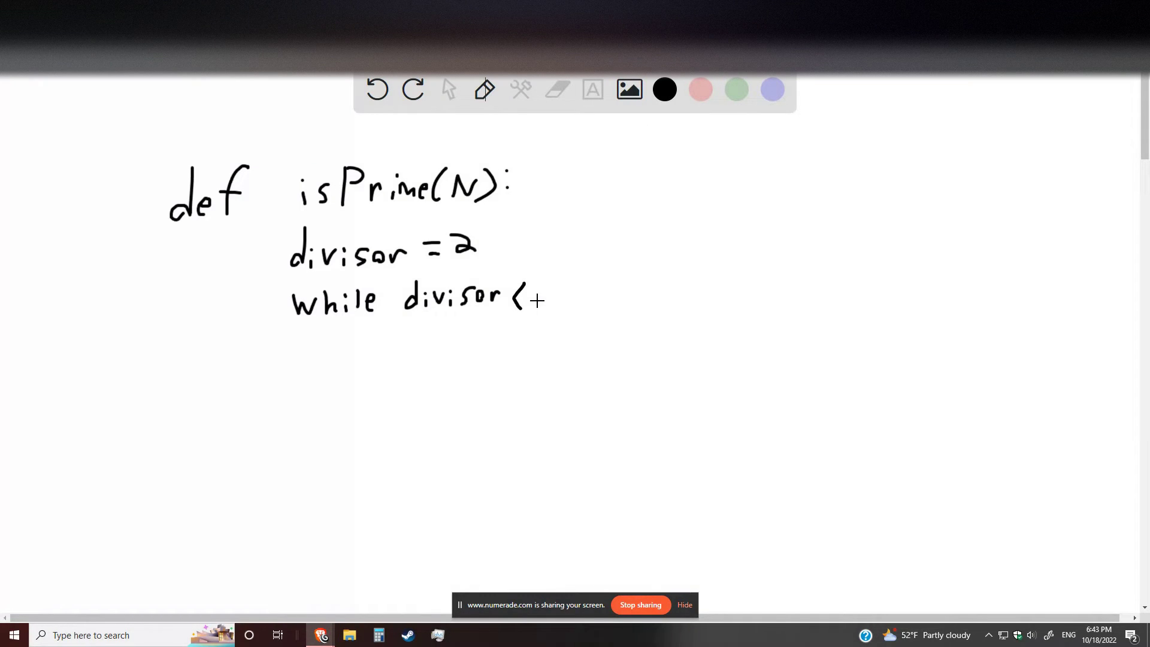
mouse_move(537, 307)
mouse_down()
mouse_move(539, 281)
mouse_move(606, 299)
mouse_up()
click(612, 288)
click(611, 299)
Begin an indented 'if' line inside the while loop.
click(378, 337)
drag(378, 351, 376, 364)
mouse_move(408, 330)
mouse_down()
mouse_move(395, 363)
mouse_move(409, 345)
mouse_up()
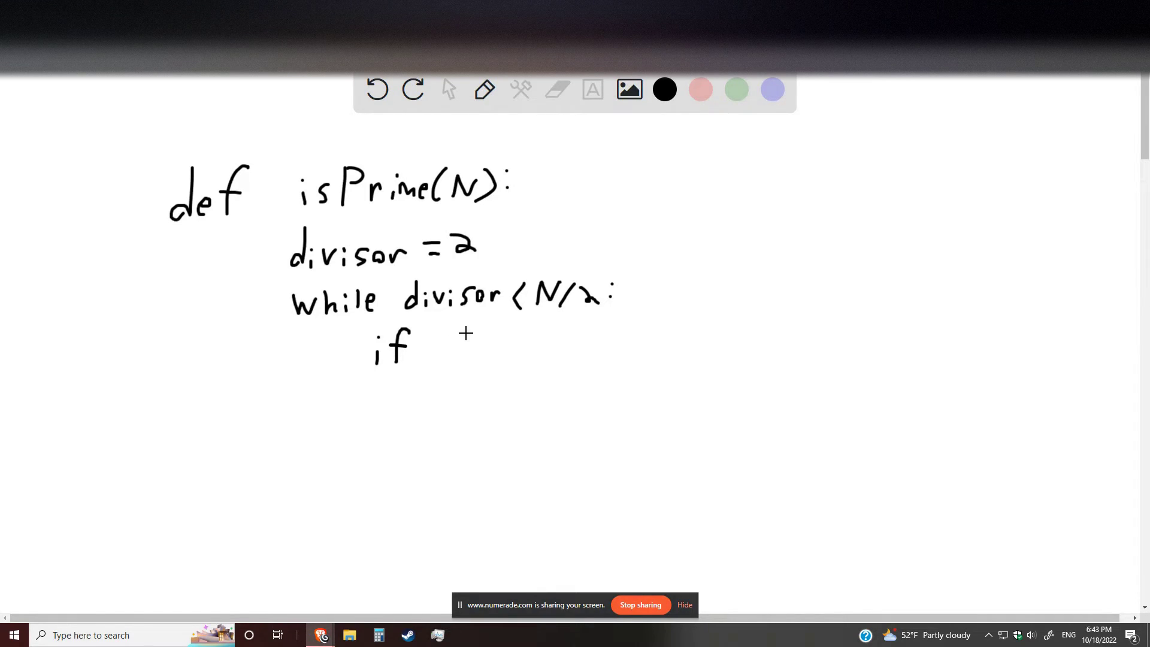
Complete the condition 'if divisor % N == 0:' inside the loop.
mouse_move(460, 325)
mouse_down()
mouse_move(457, 336)
mouse_move(513, 333)
mouse_move(530, 346)
mouse_move(593, 324)
mouse_move(576, 333)
mouse_move(593, 345)
mouse_move(627, 329)
mouse_move(639, 348)
mouse_move(676, 335)
mouse_up()
drag(653, 342, 706, 334)
drag(688, 340, 733, 330)
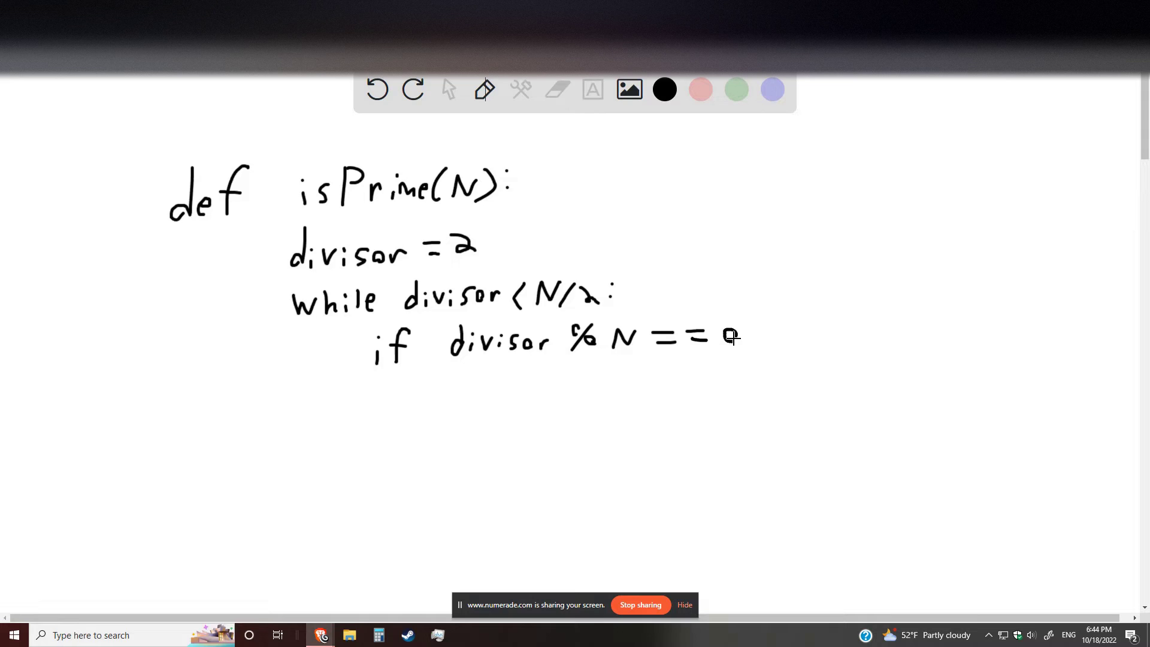
click(747, 328)
click(747, 337)
Add indented 'return False' under the if, then start 'divisor += 1' below.
drag(467, 380, 484, 380)
mouse_move(492, 389)
mouse_down()
mouse_move(565, 392)
mouse_move(610, 370)
mouse_move(606, 381)
mouse_move(621, 387)
mouse_move(665, 385)
mouse_up()
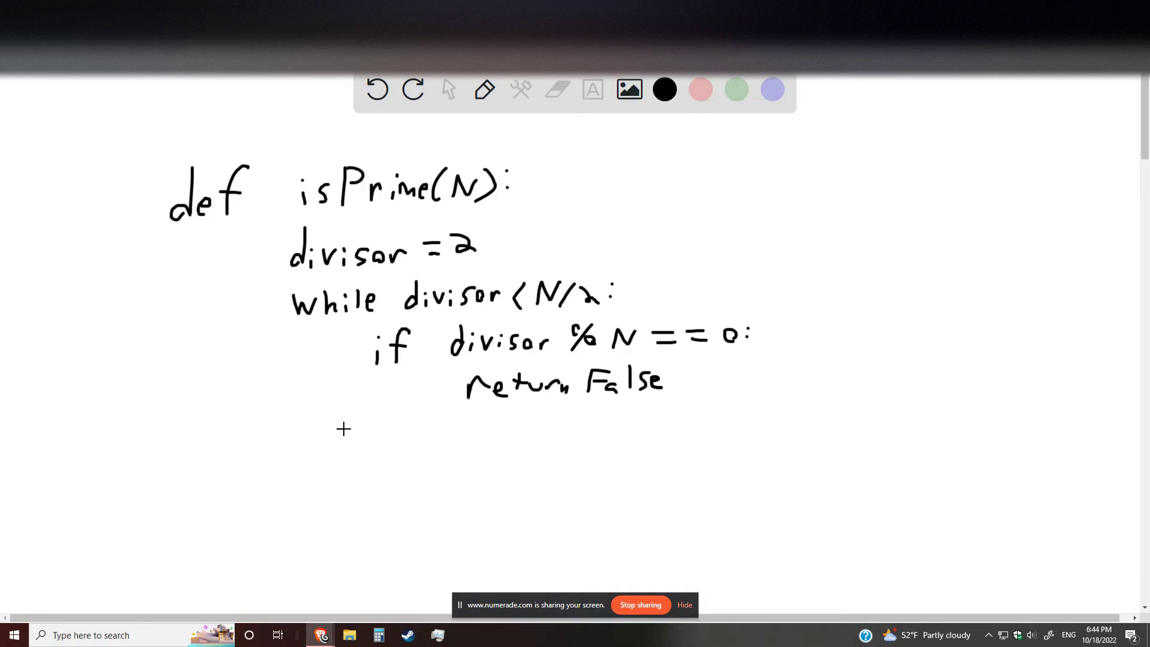
mouse_move(381, 427)
mouse_down()
mouse_move(382, 455)
mouse_move(442, 444)
mouse_move(454, 457)
mouse_move(512, 439)
mouse_move(527, 449)
mouse_up()
click(393, 434)
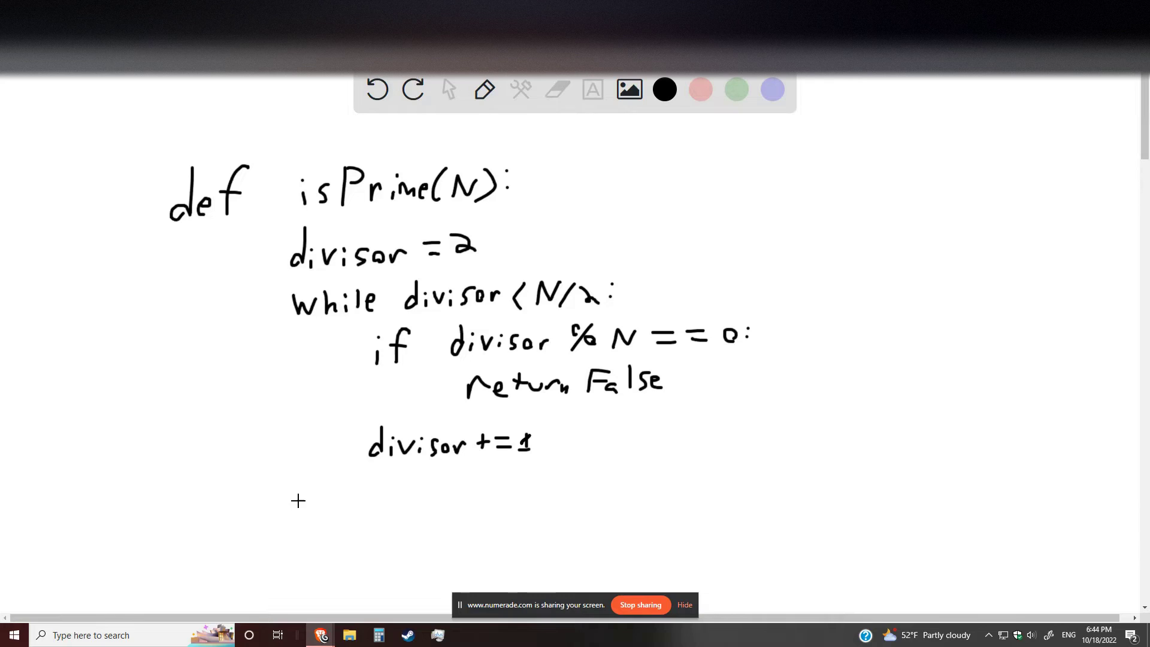
Write 'return True' after the loop and scroll the board down for room.
mouse_move(291, 492)
mouse_down()
mouse_move(291, 508)
mouse_move(306, 490)
mouse_move(320, 512)
mouse_move(351, 496)
mouse_move(372, 510)
mouse_move(389, 496)
mouse_move(400, 510)
mouse_move(429, 512)
mouse_move(442, 483)
mouse_move(457, 499)
mouse_move(501, 495)
mouse_up()
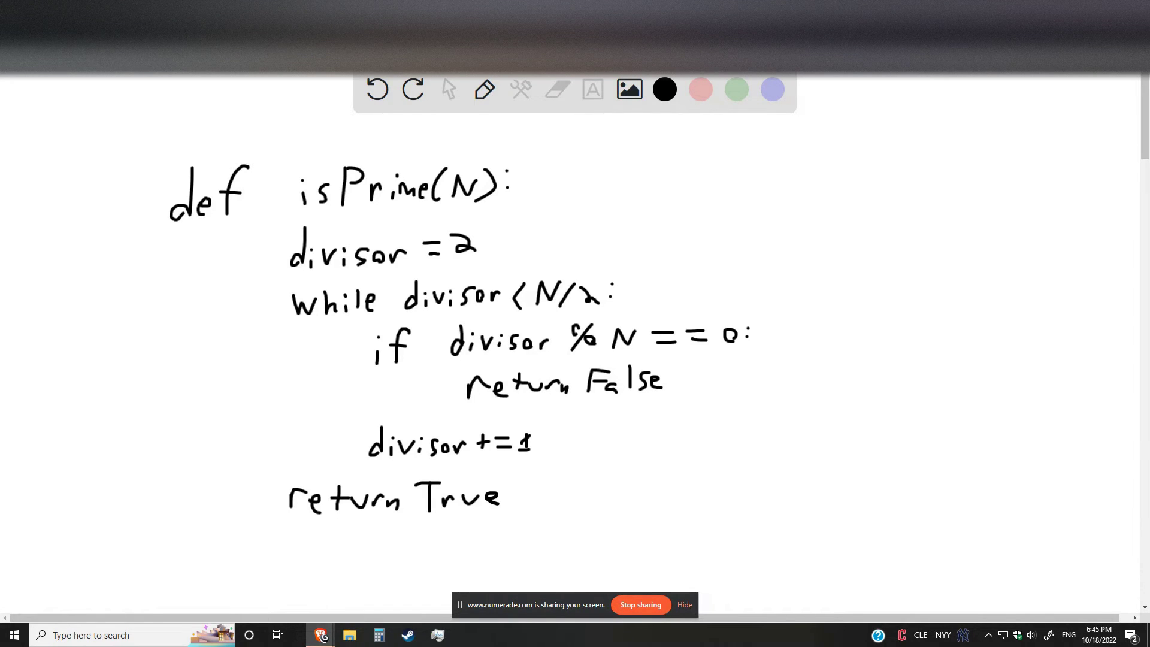
scroll(149, 416, down, 2)
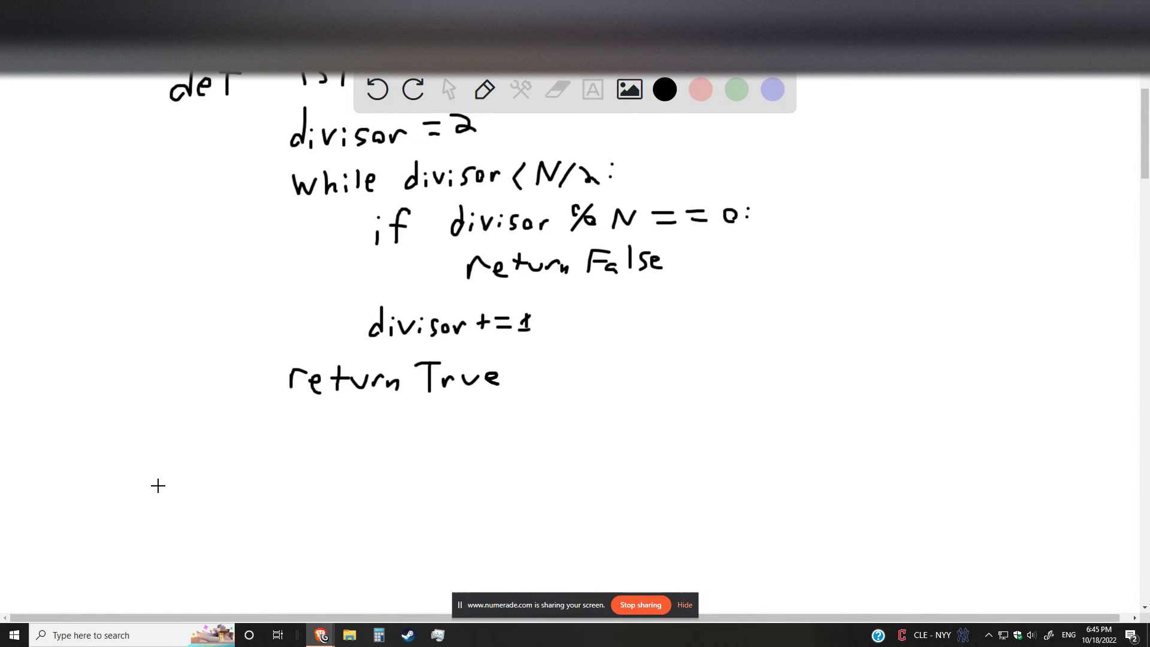
Write 'x = 2' below the isPrime function.
mouse_move(158, 473)
mouse_down()
mouse_move(177, 494)
mouse_move(160, 496)
mouse_move(216, 479)
mouse_move(220, 490)
mouse_up()
mouse_move(232, 473)
mouse_down()
mouse_move(258, 474)
mouse_move(270, 497)
mouse_up()
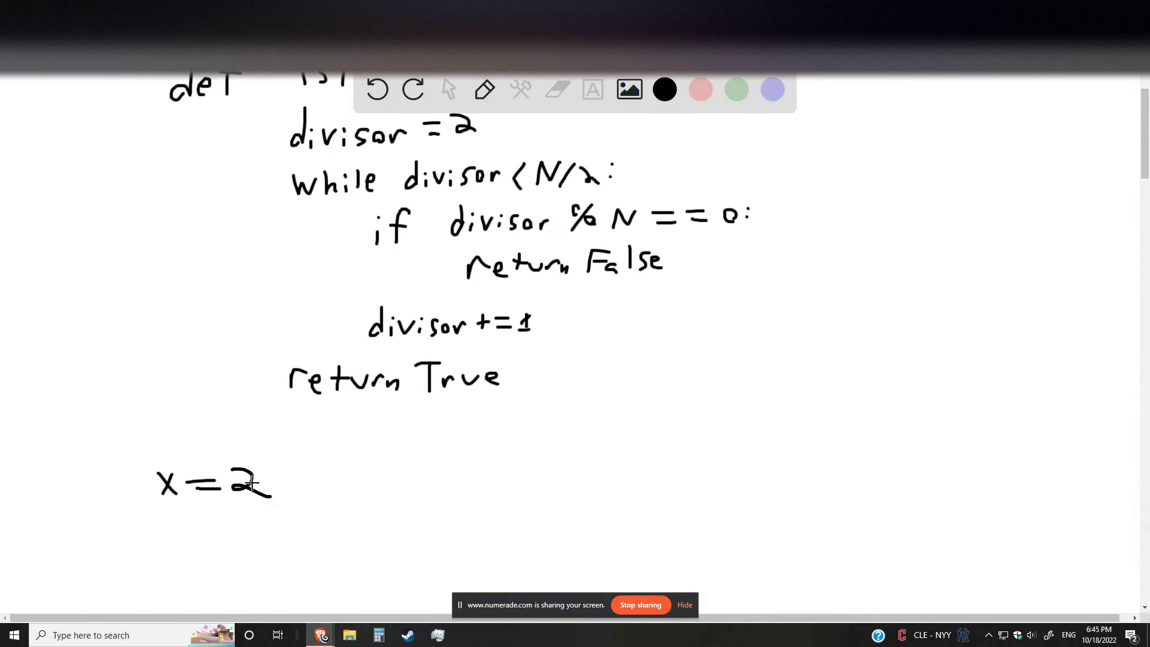
scroll(219, 482, down, 1)
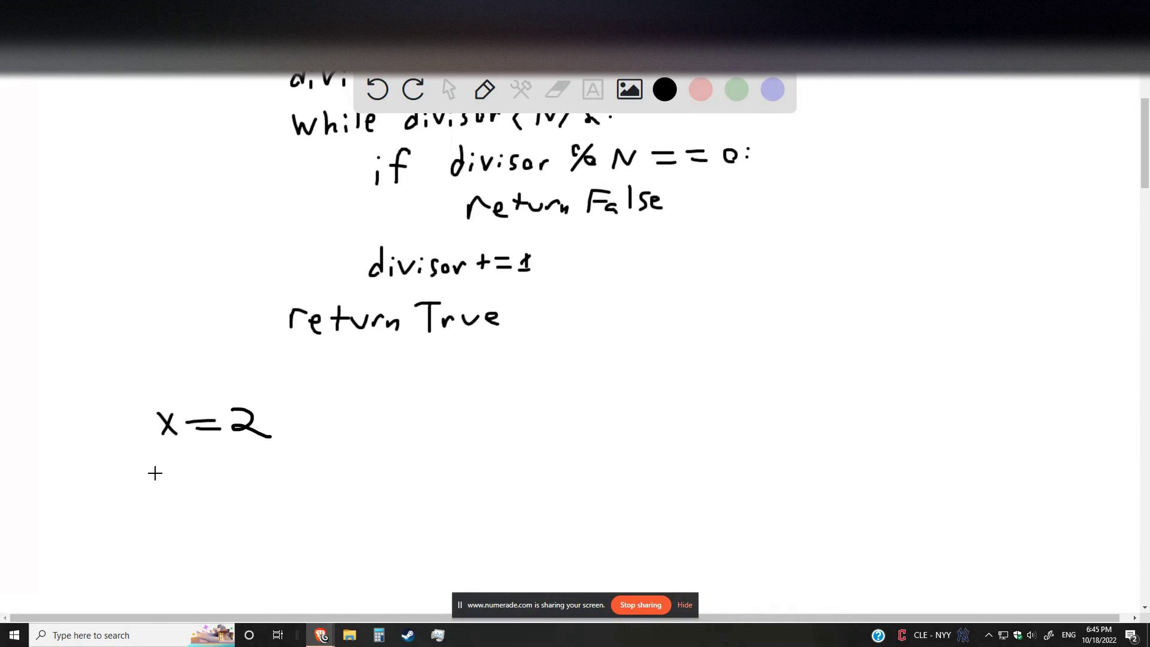
Write 'while x < 1000:' and begin 'if isprime(x)' beneath it.
mouse_move(154, 473)
mouse_down()
mouse_move(165, 490)
mouse_move(180, 472)
mouse_move(194, 490)
mouse_move(293, 481)
mouse_move(302, 492)
mouse_move(359, 474)
mouse_up()
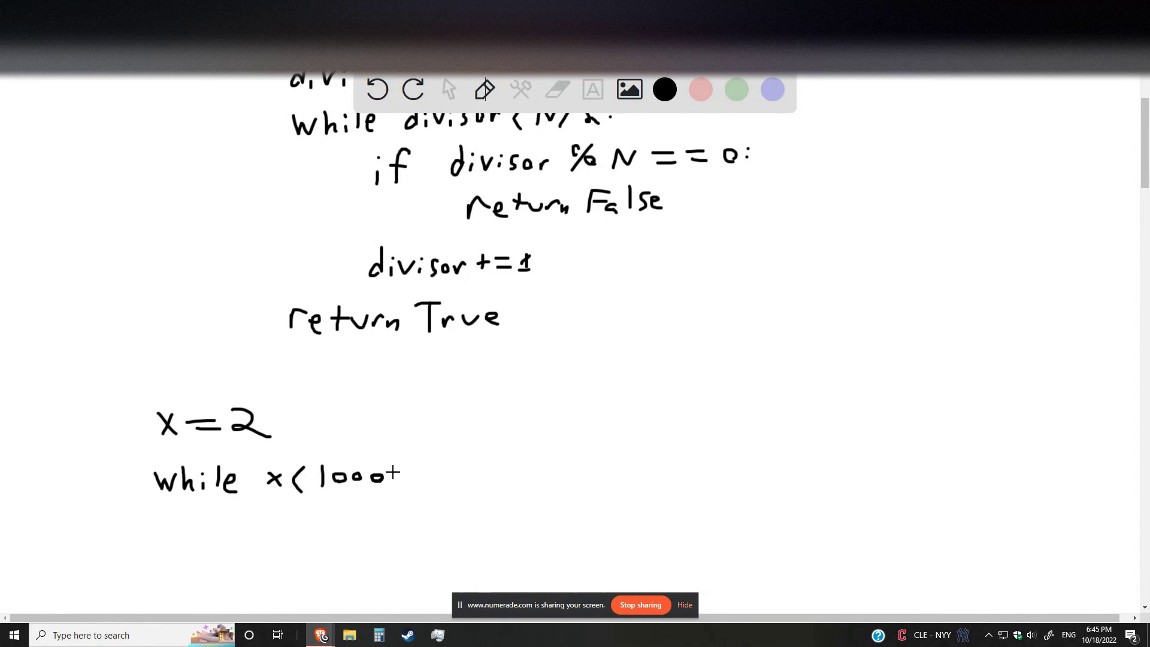
scroll(359, 485, down, 1)
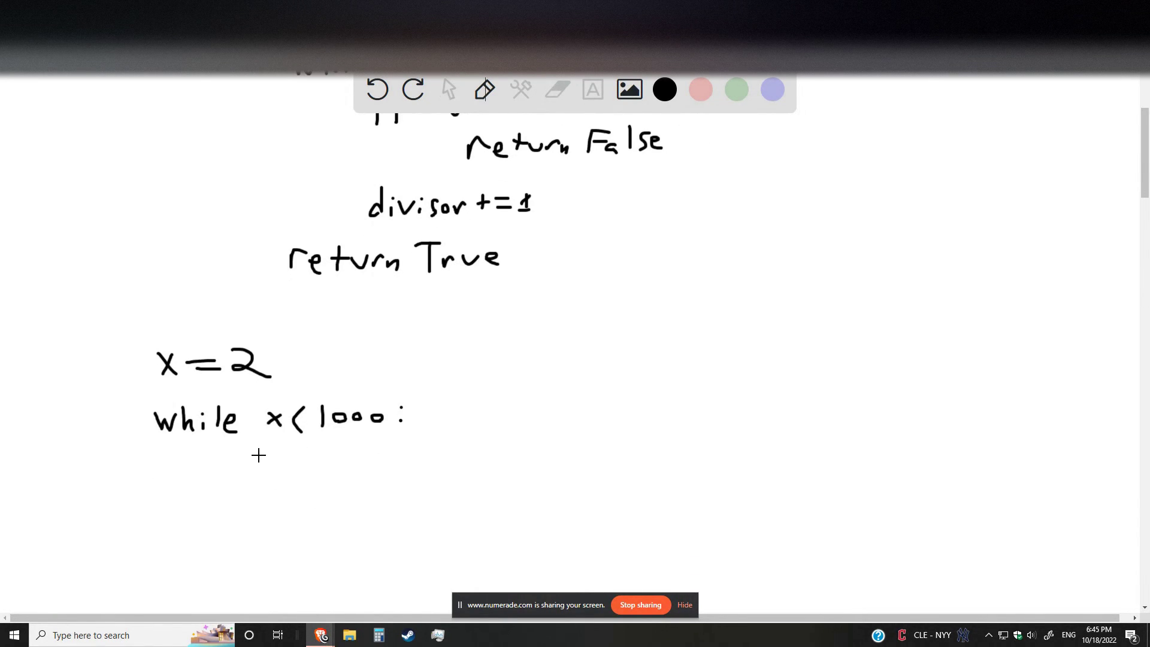
mouse_move(256, 467)
mouse_down()
mouse_move(257, 479)
mouse_move(282, 464)
mouse_move(350, 479)
mouse_up()
click(320, 455)
mouse_move(349, 460)
mouse_down()
mouse_move(422, 473)
mouse_move(473, 455)
mouse_move(467, 470)
mouse_move(597, 471)
mouse_move(622, 448)
mouse_move(629, 461)
mouse_move(668, 450)
mouse_move(678, 464)
mouse_move(754, 455)
mouse_up()
Finish 'if isprime(x) and isprime(x+2):' and start 'print (x, x+' on the next line.
click(570, 450)
click(630, 441)
drag(757, 434, 764, 460)
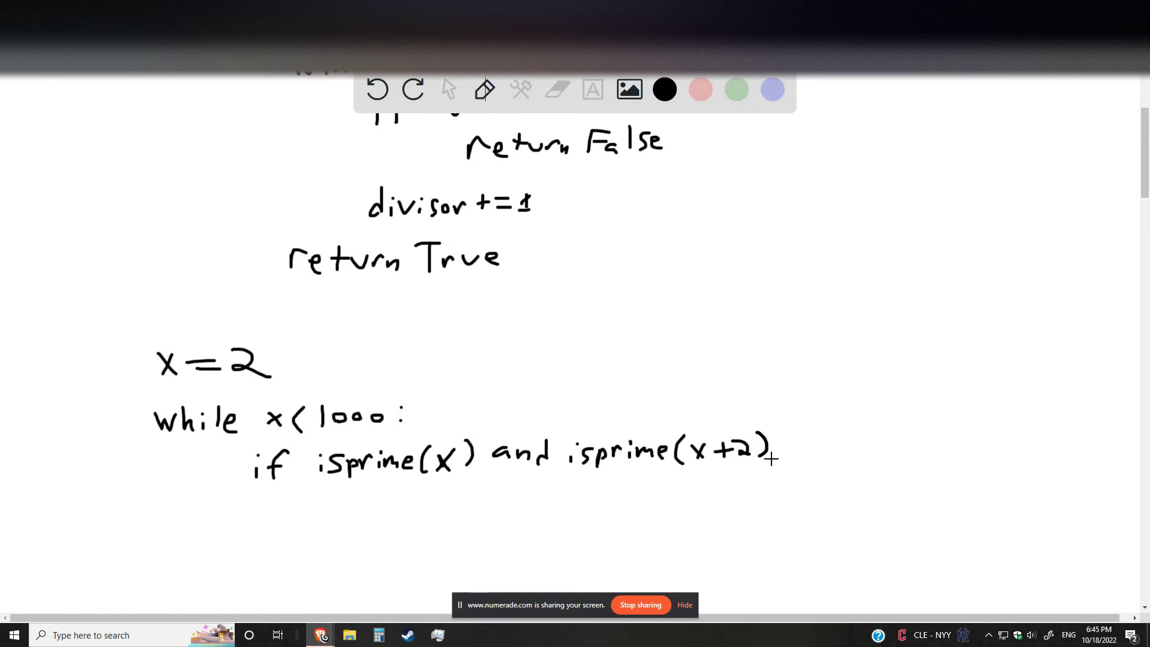
click(780, 437)
click(780, 451)
scroll(682, 462, down, 1)
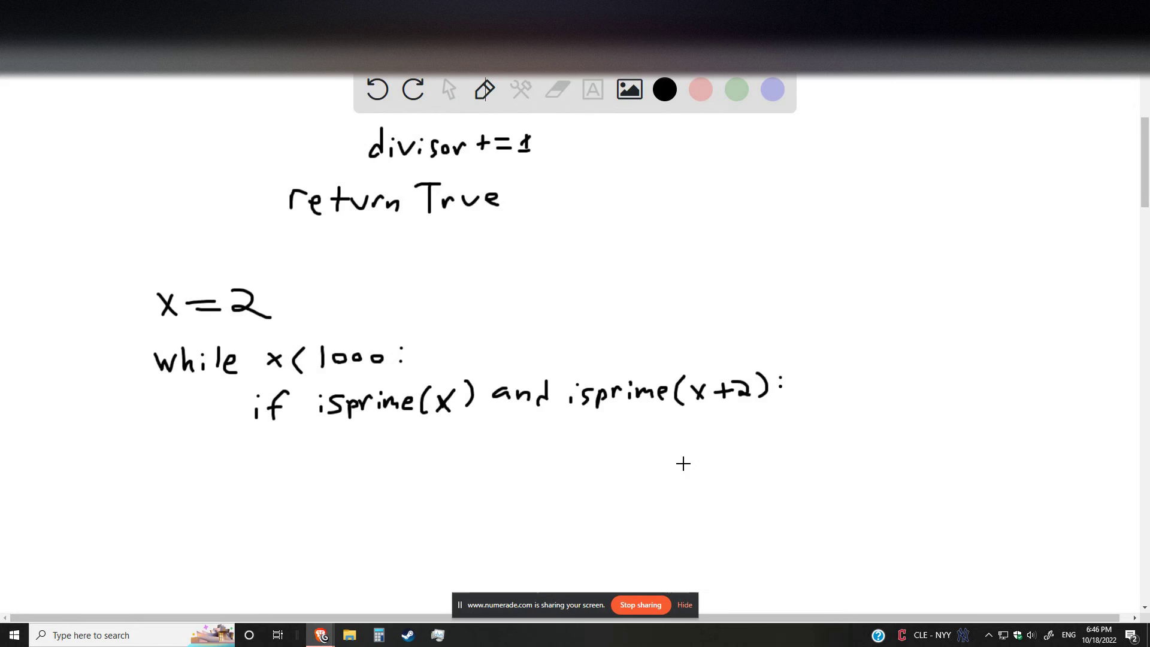
mouse_move(362, 438)
mouse_down()
mouse_move(364, 458)
mouse_move(407, 435)
mouse_move(414, 454)
mouse_move(446, 456)
mouse_move(477, 441)
mouse_move(513, 458)
mouse_move(623, 442)
mouse_move(646, 451)
mouse_up()
Close the print call with '2)' and write 'x += 1' below it.
drag(654, 422, 649, 452)
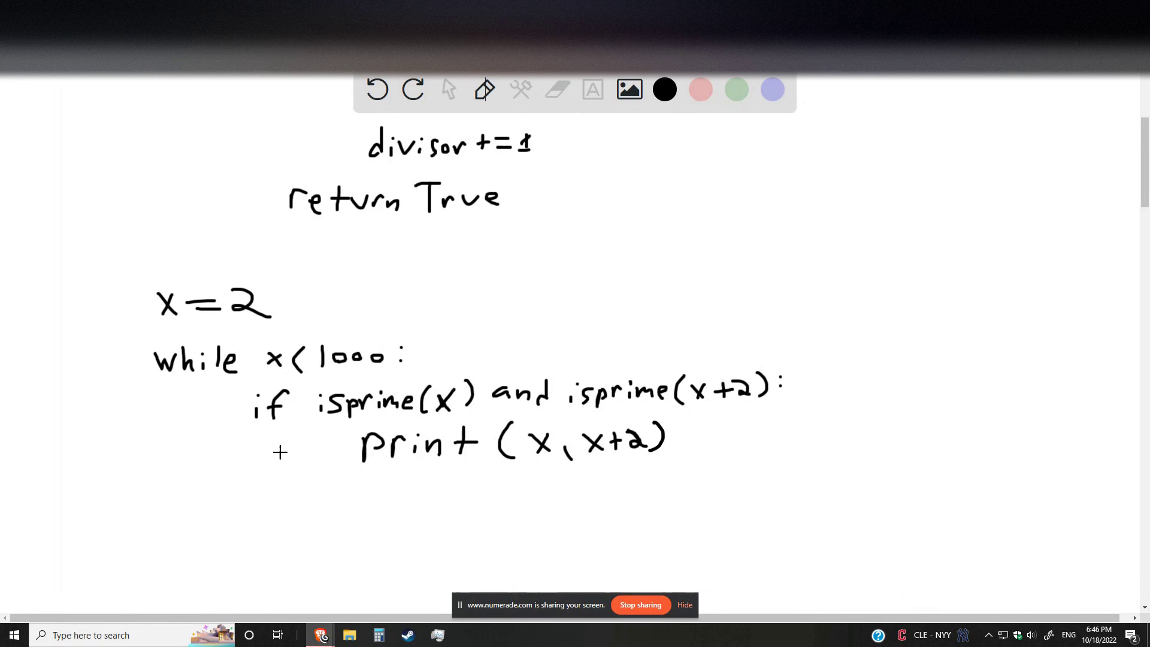
mouse_move(257, 505)
mouse_down()
mouse_move(270, 525)
mouse_move(263, 515)
mouse_move(256, 525)
mouse_move(334, 507)
mouse_move(335, 518)
mouse_move(363, 516)
mouse_move(360, 497)
mouse_up()
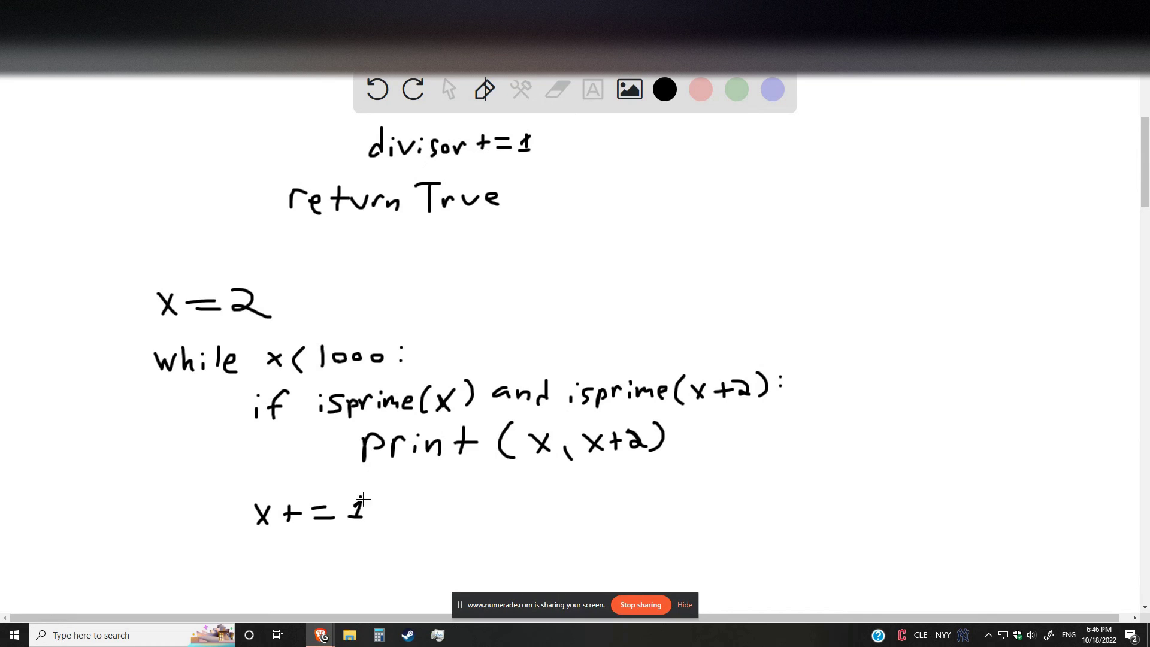